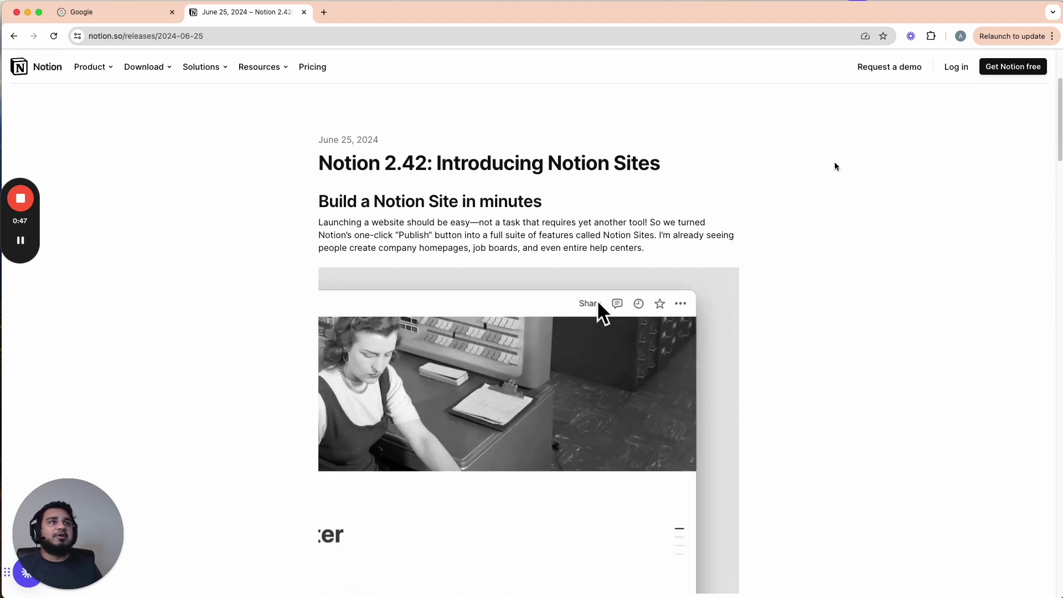
# Publish the How to Toggle Duplication page to the web on falconnotes.notion.site.
pyautogui.press('super+Tab')
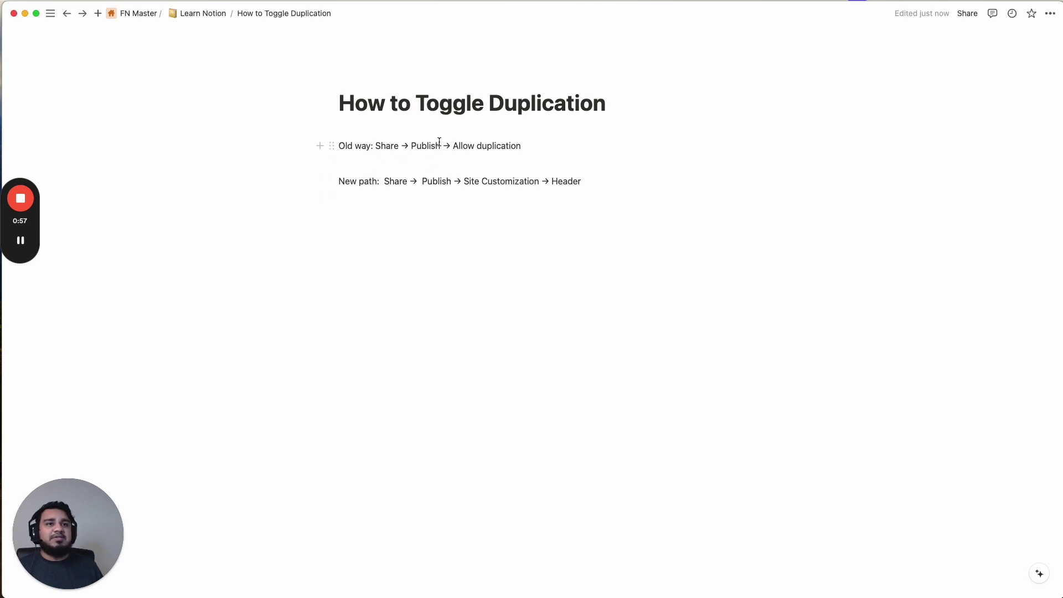
pyautogui.click(967, 15)
pyautogui.click(832, 38)
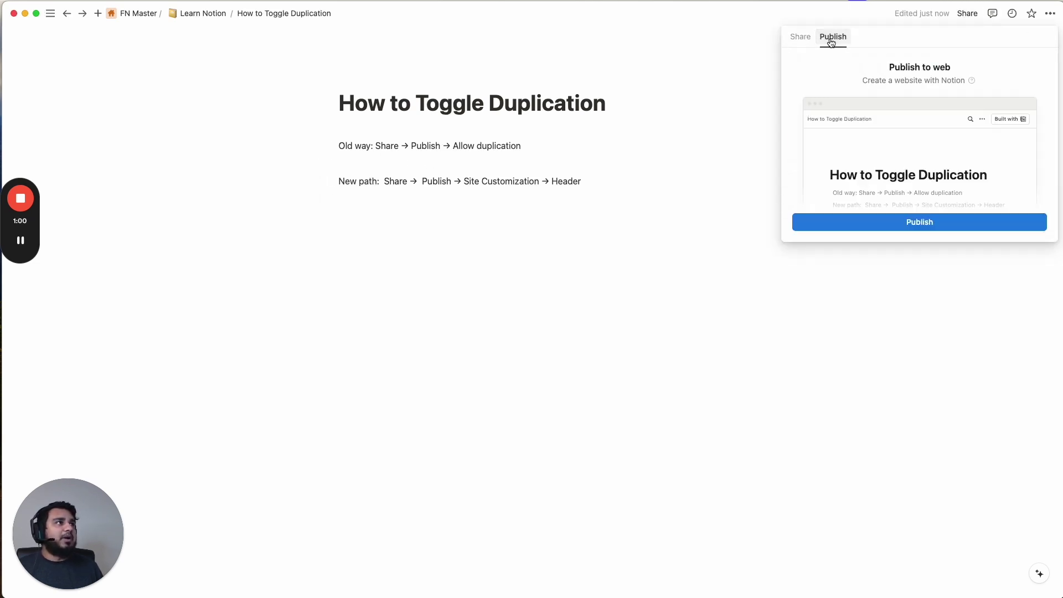
pyautogui.click(912, 222)
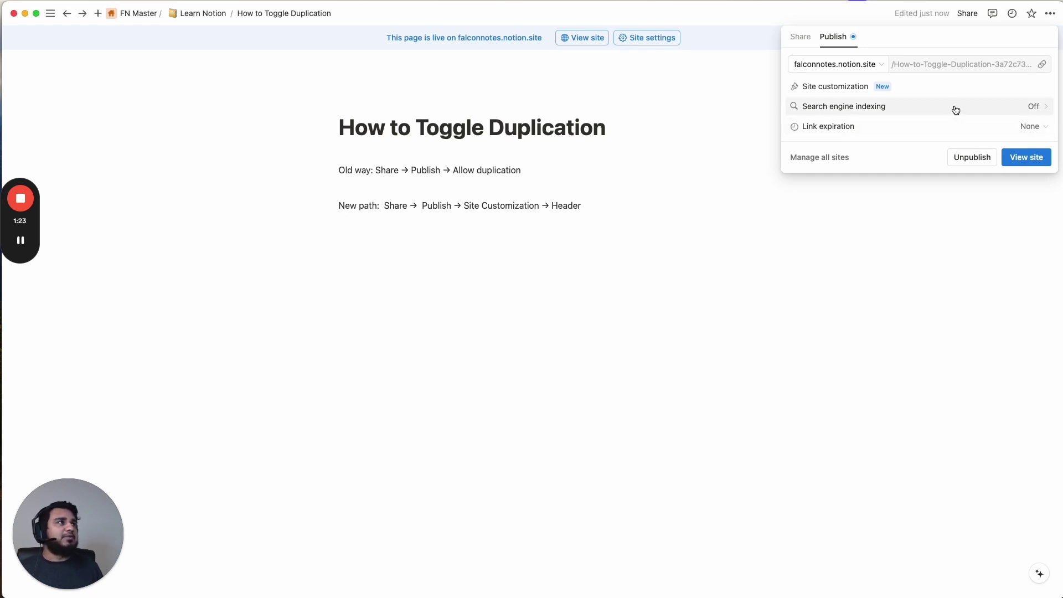
# View the live page in Chrome, check its header ••• menu, then return to Notion.
pyautogui.click(1030, 160)
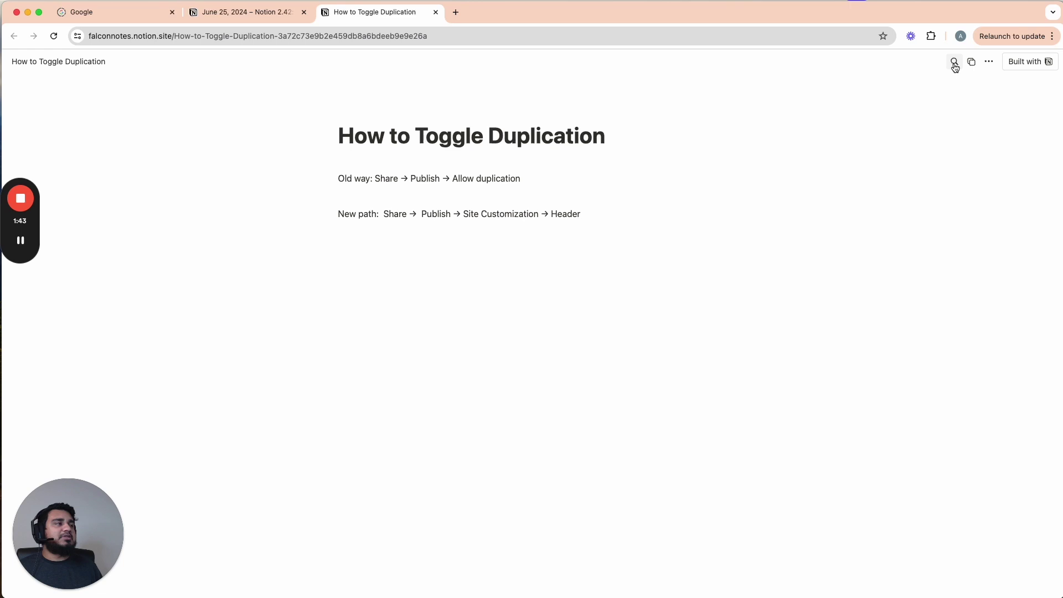
pyautogui.click(988, 64)
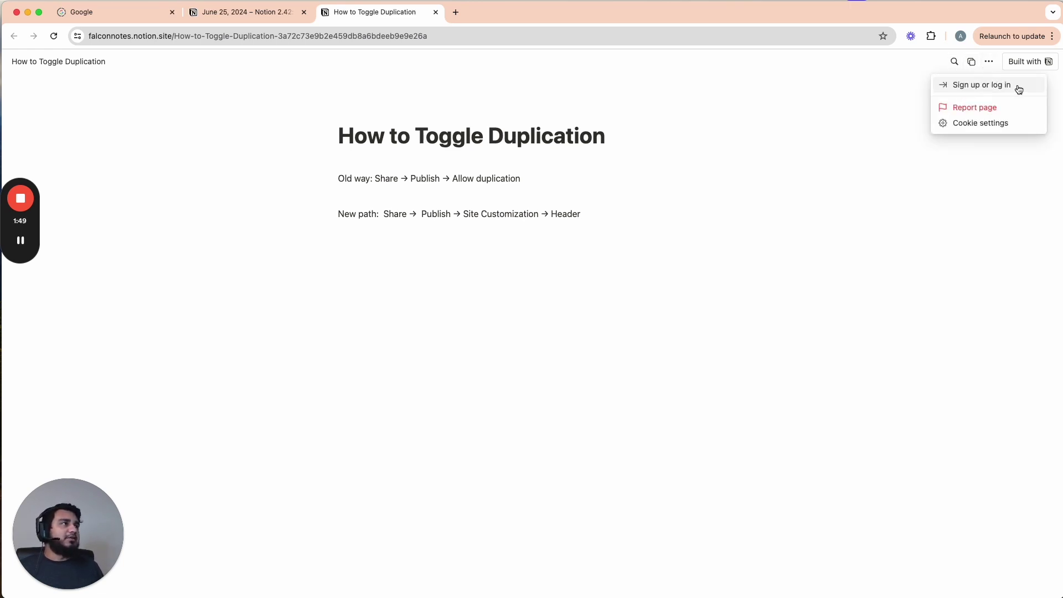
pyautogui.click(990, 61)
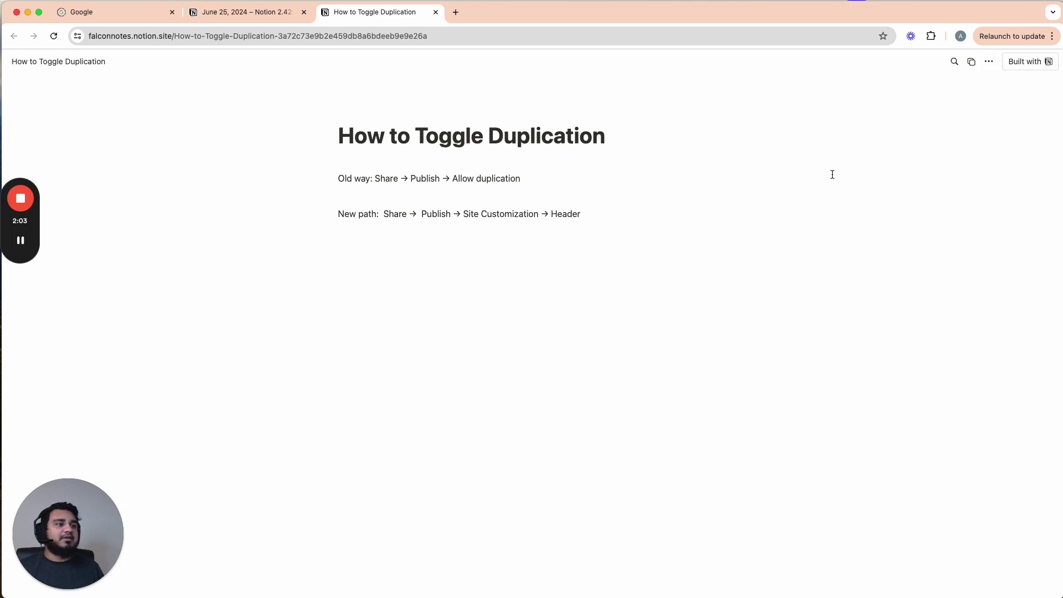
pyautogui.press('super+Tab')
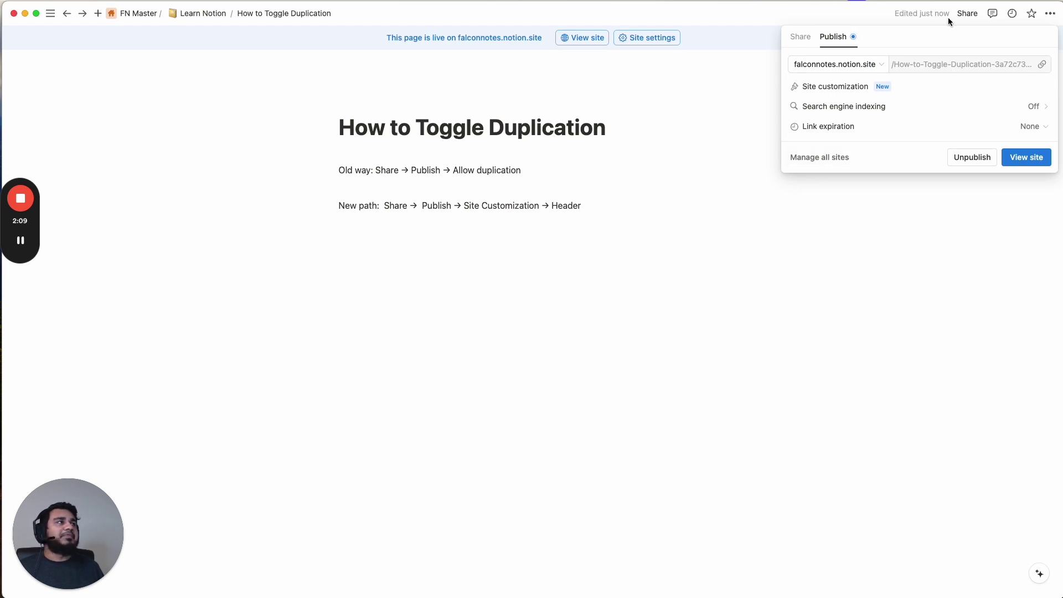
pyautogui.click(968, 14)
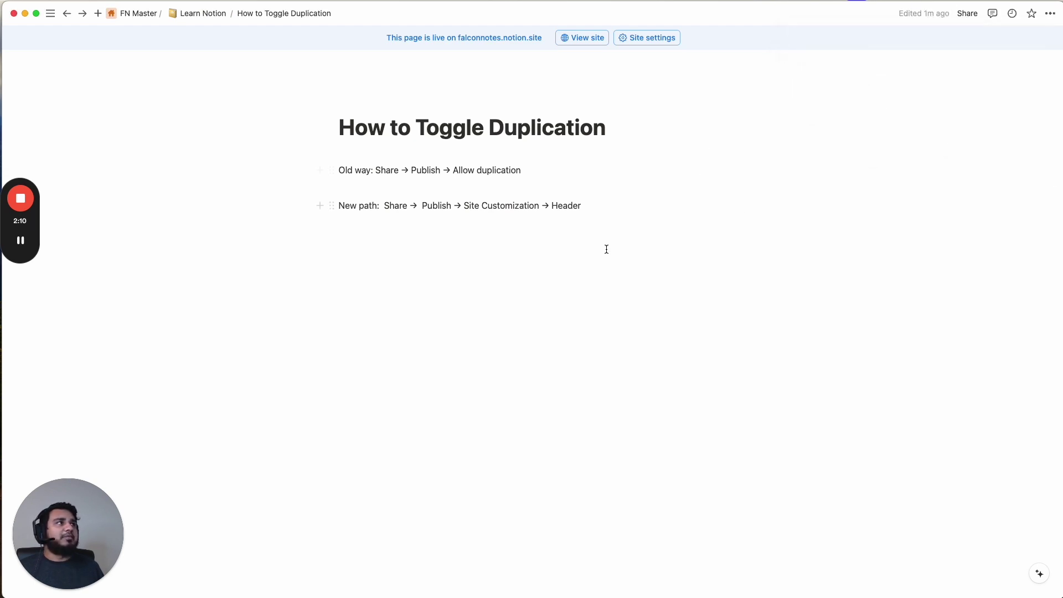
pyautogui.click(968, 14)
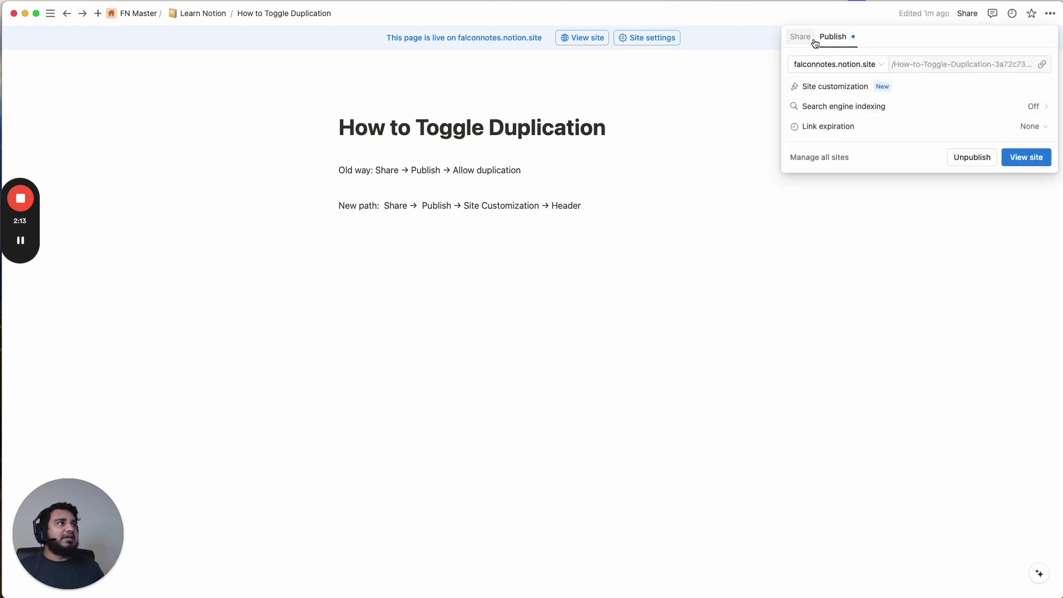
pyautogui.click(969, 160)
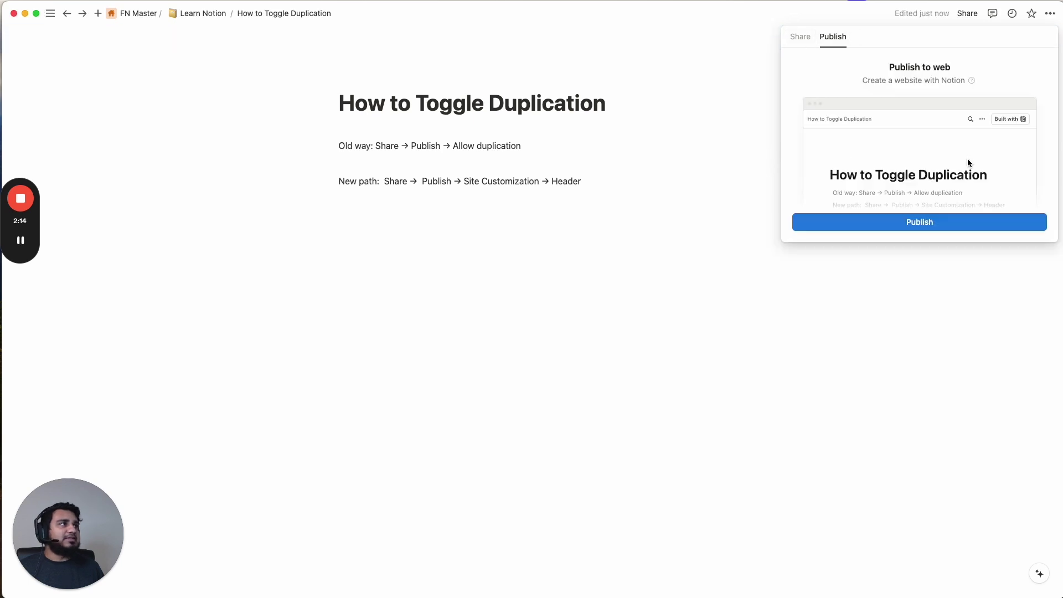
pyautogui.click(625, 292)
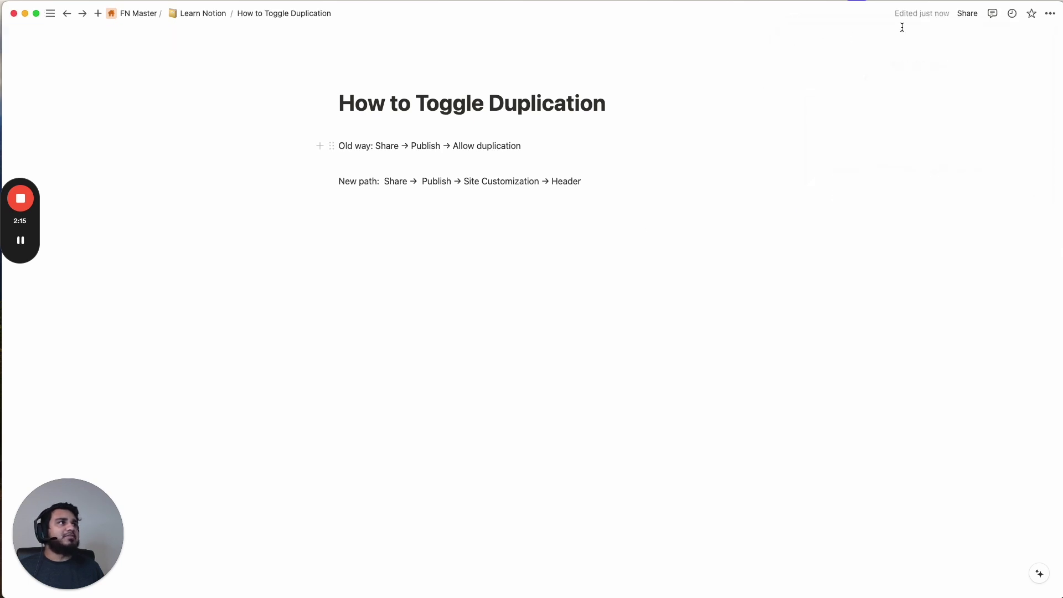
pyautogui.click(968, 15)
pyautogui.click(828, 39)
pyautogui.click(953, 220)
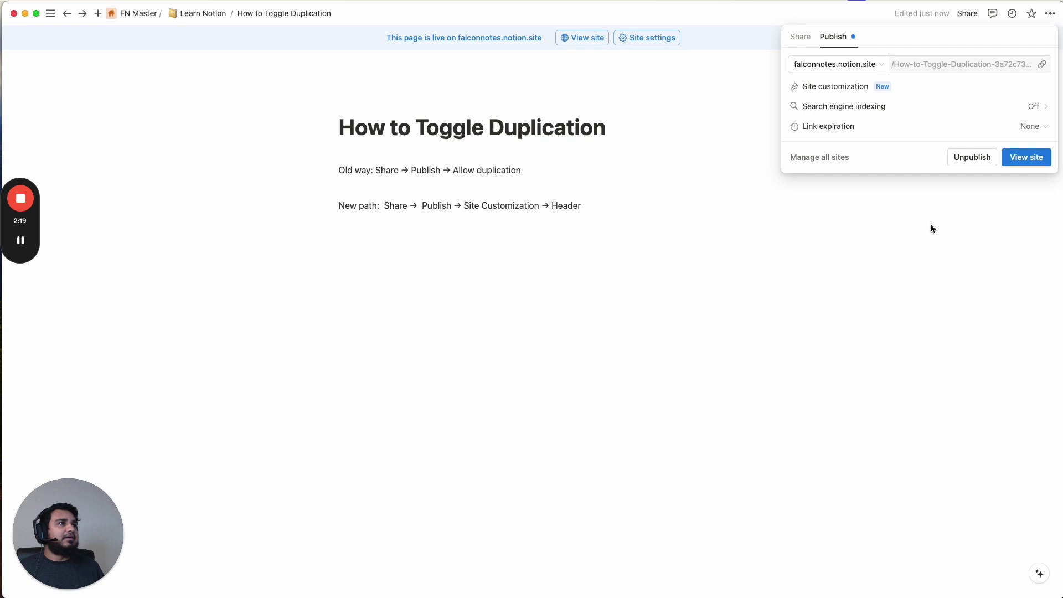
# In Site customization, preview the Dark and System themes, then keep the Light theme.
pyautogui.click(809, 88)
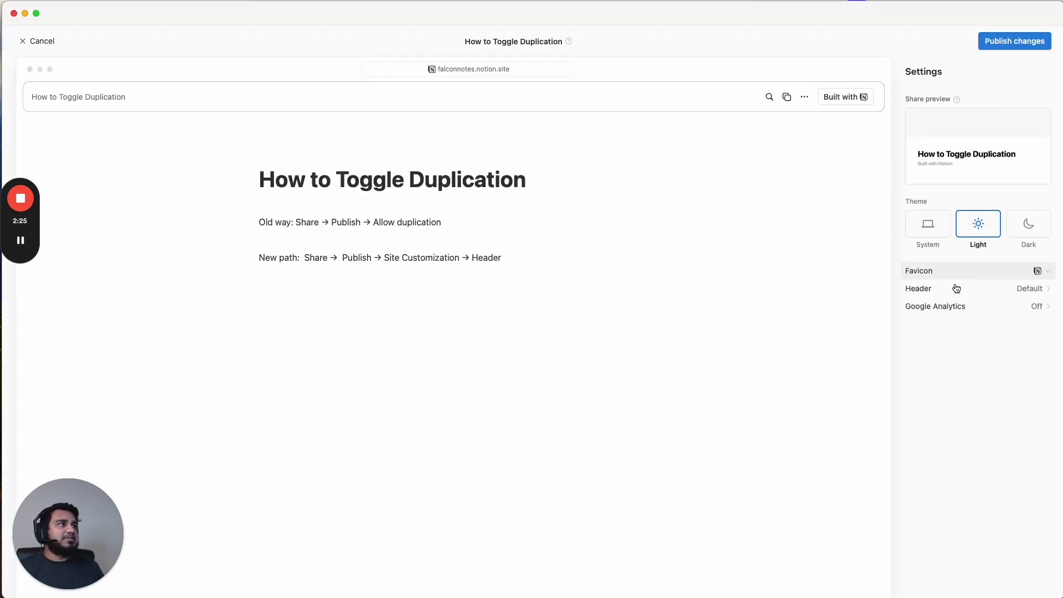
pyautogui.click(1029, 224)
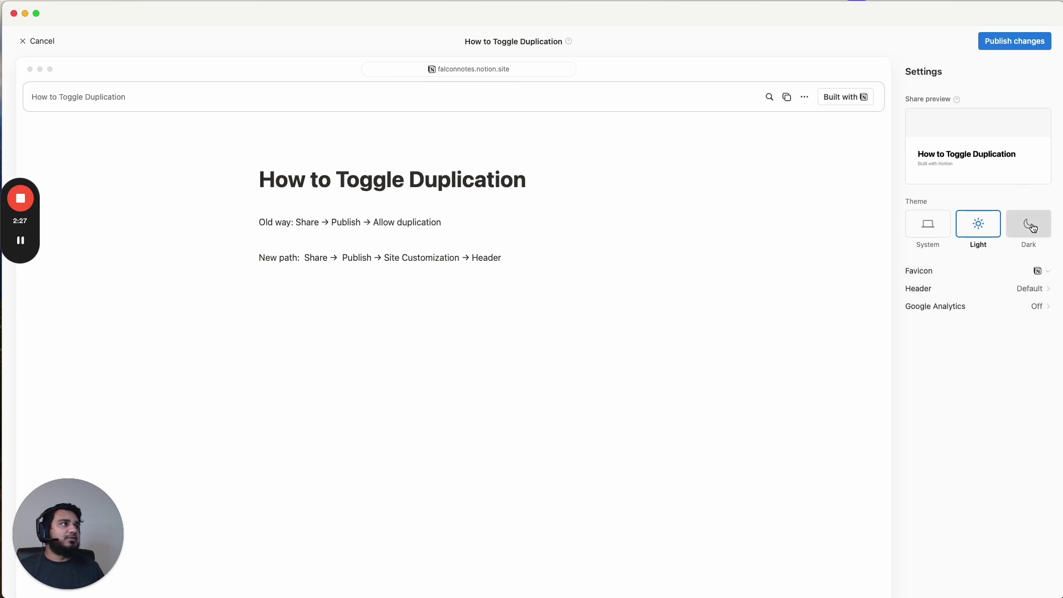
pyautogui.click(923, 231)
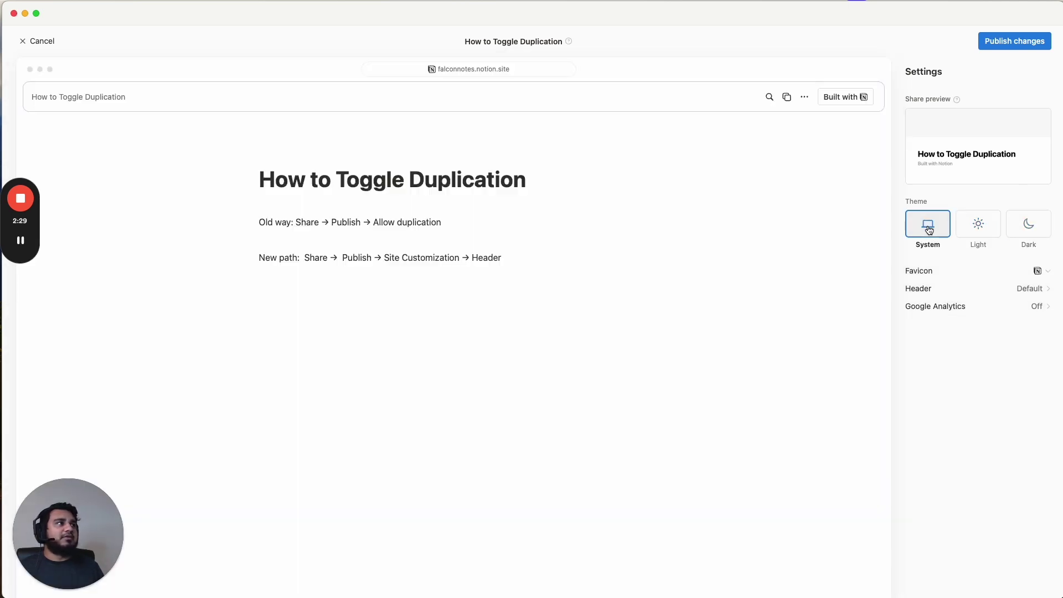
pyautogui.click(989, 223)
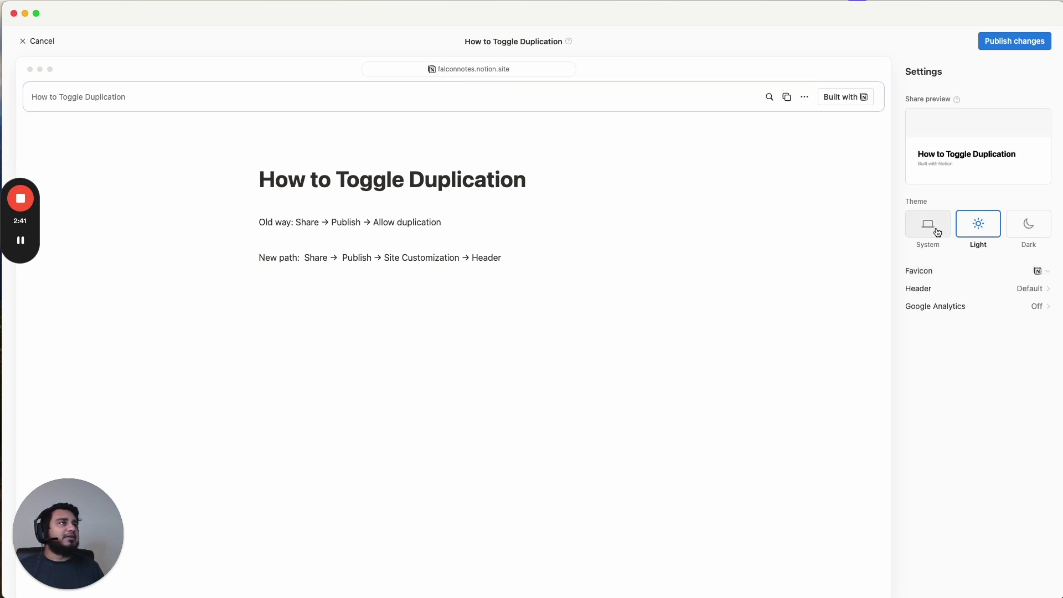
# Switch off Duplicate as template, Search and Breadcrumbs in the site's Header settings.
pyautogui.click(989, 292)
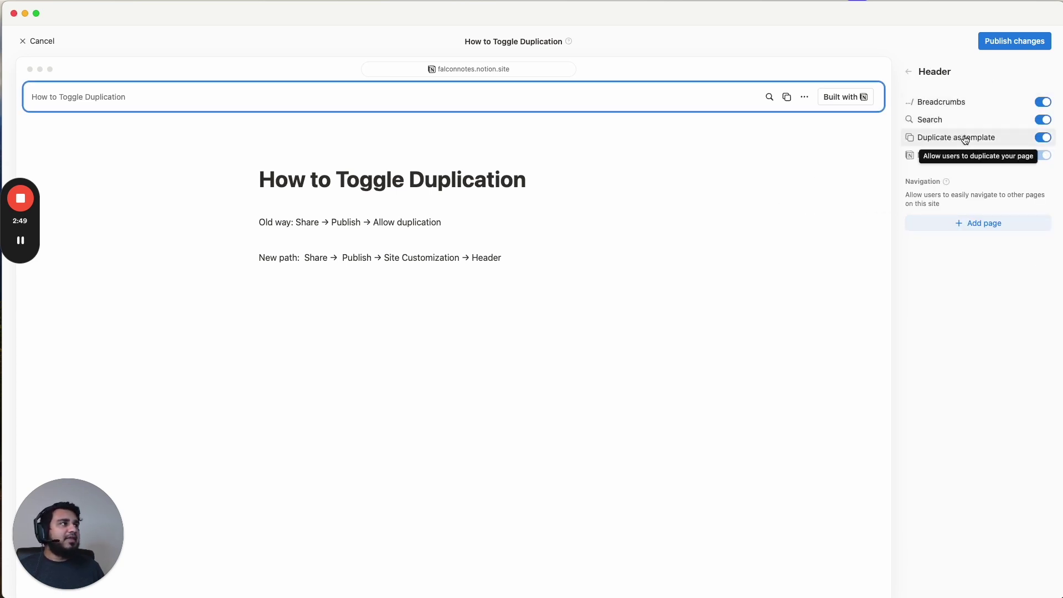
pyautogui.click(1044, 143)
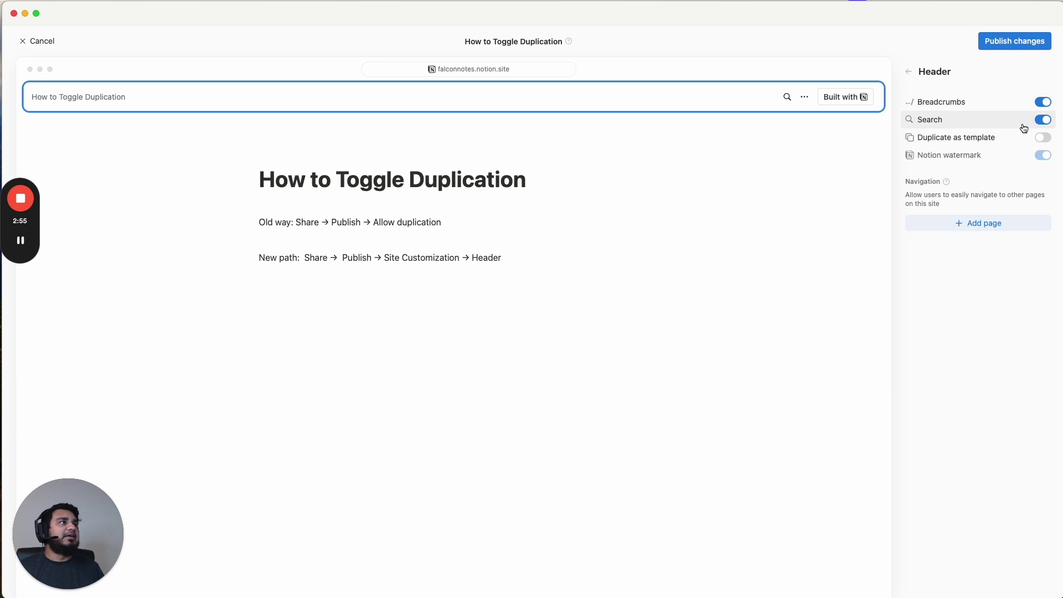
pyautogui.click(1045, 122)
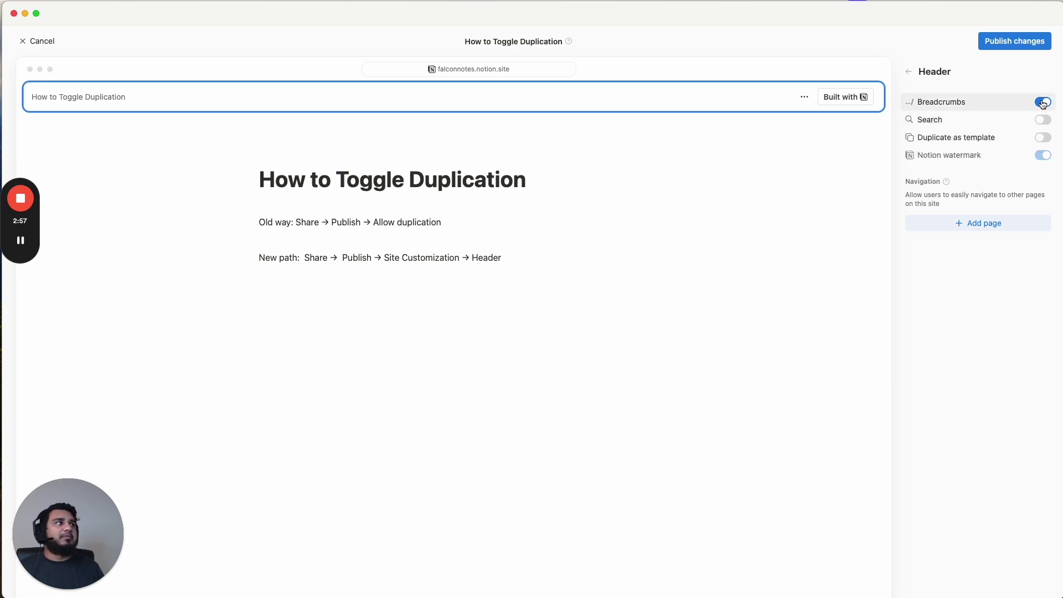
pyautogui.click(1044, 103)
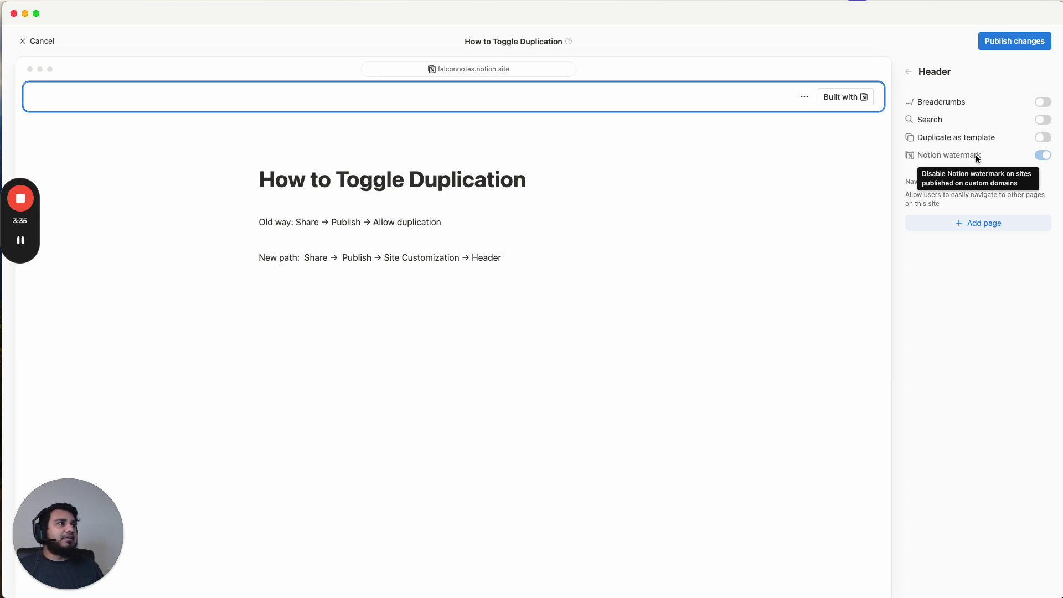
# Publish the header changes and confirm the live page's ••• menu no longer offers duplication.
pyautogui.click(1044, 138)
pyautogui.click(1008, 41)
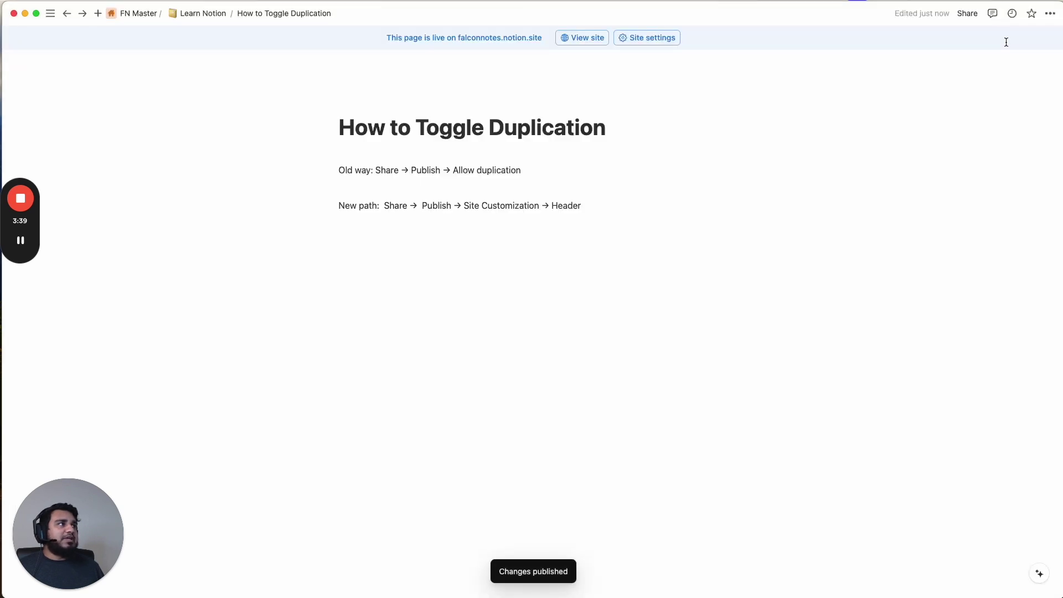
pyautogui.click(580, 41)
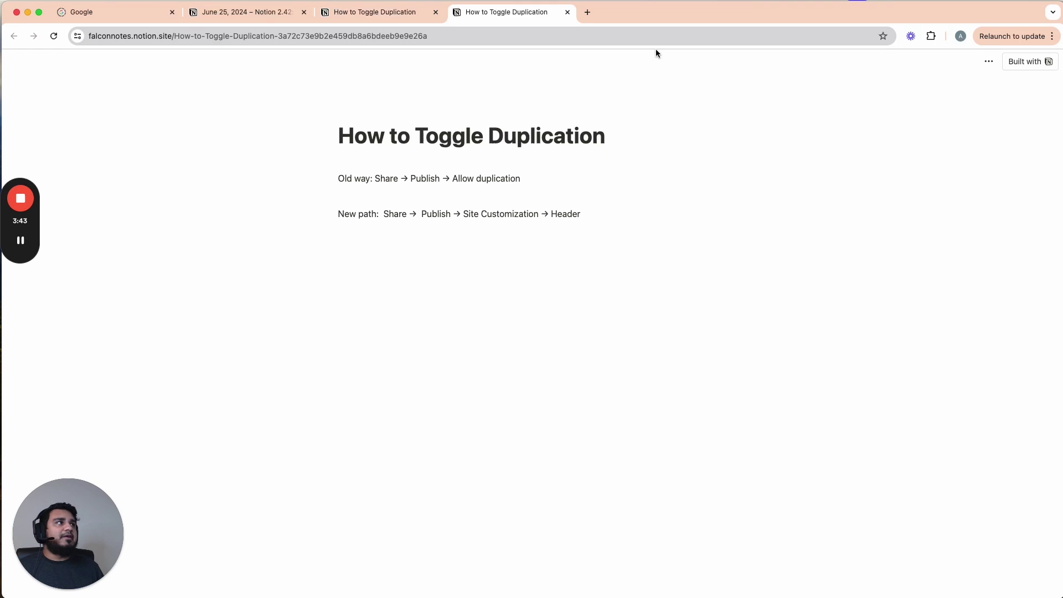
pyautogui.click(989, 62)
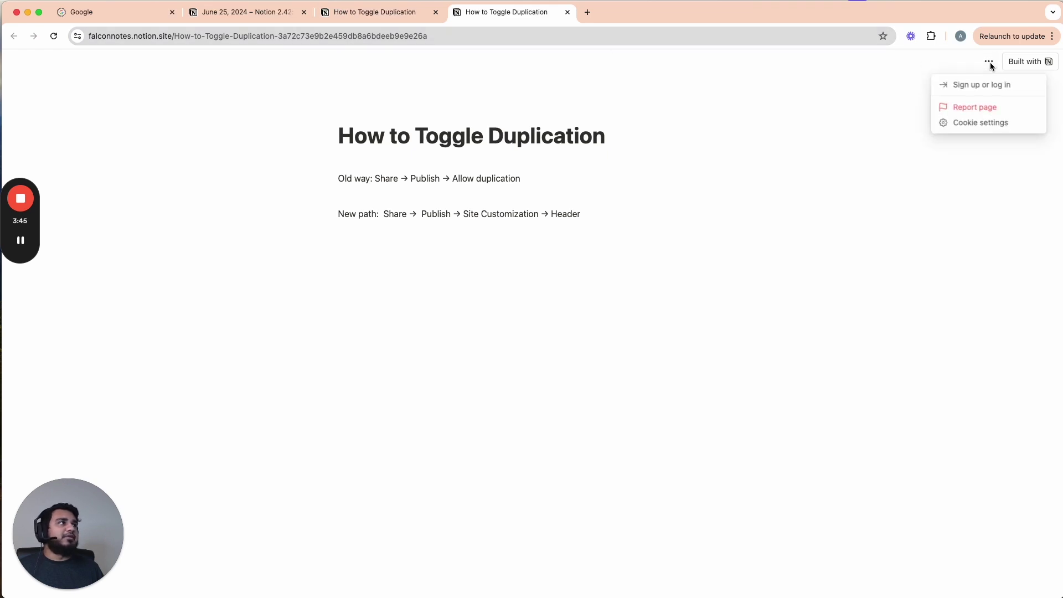
pyautogui.click(989, 62)
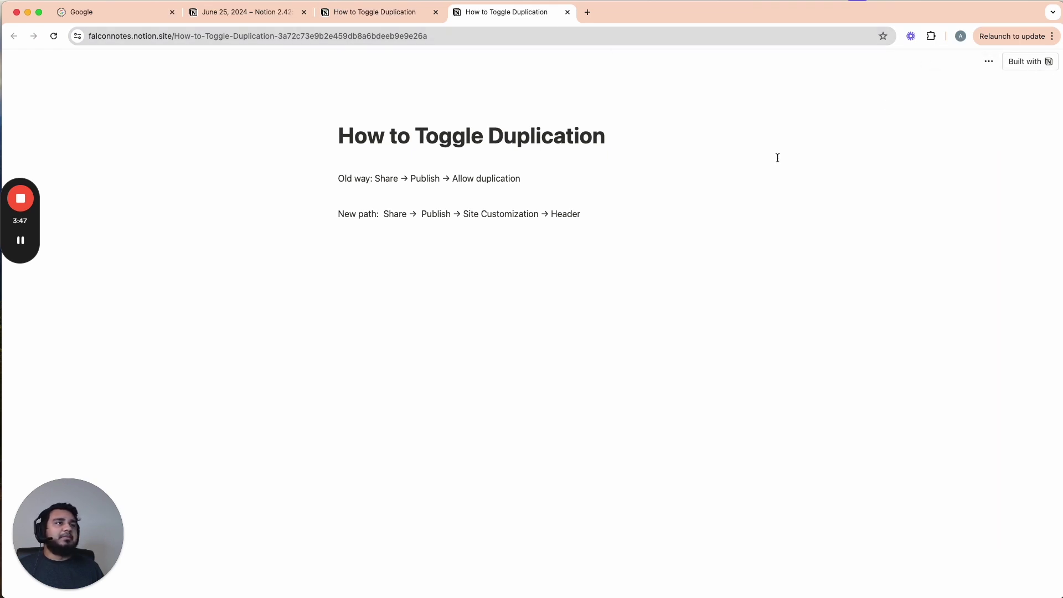
# Reload the older Chrome tab so both tabs show the stripped header, then return to Notion.
pyautogui.click(380, 16)
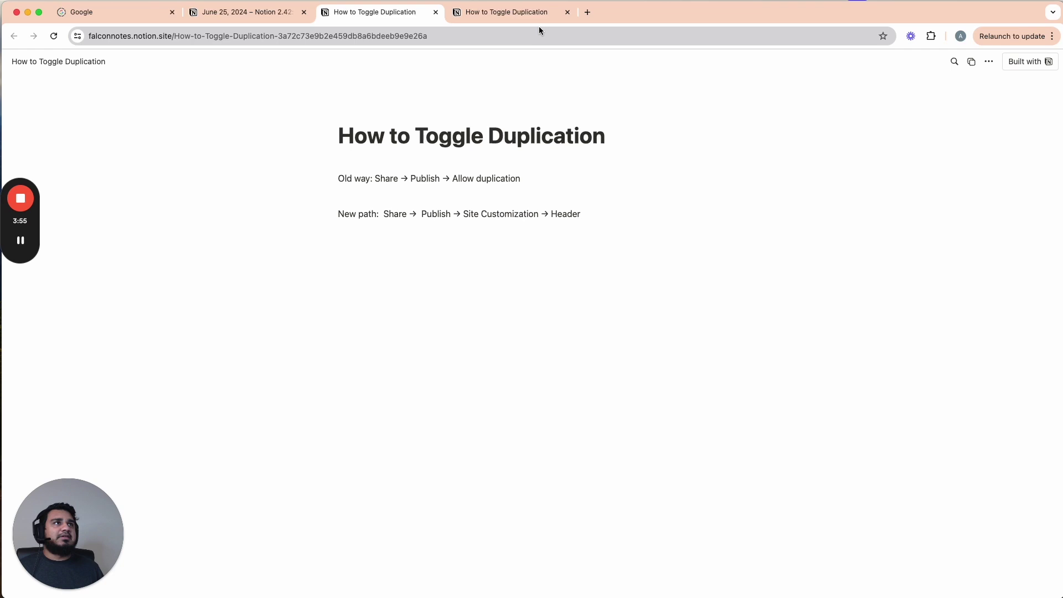
pyautogui.click(510, 15)
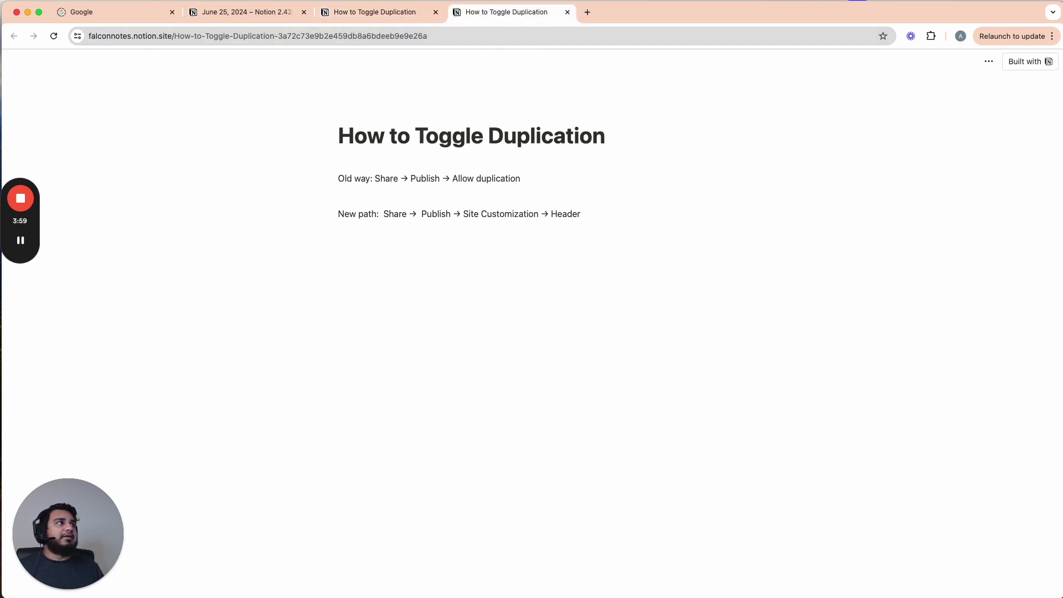
pyautogui.click(373, 15)
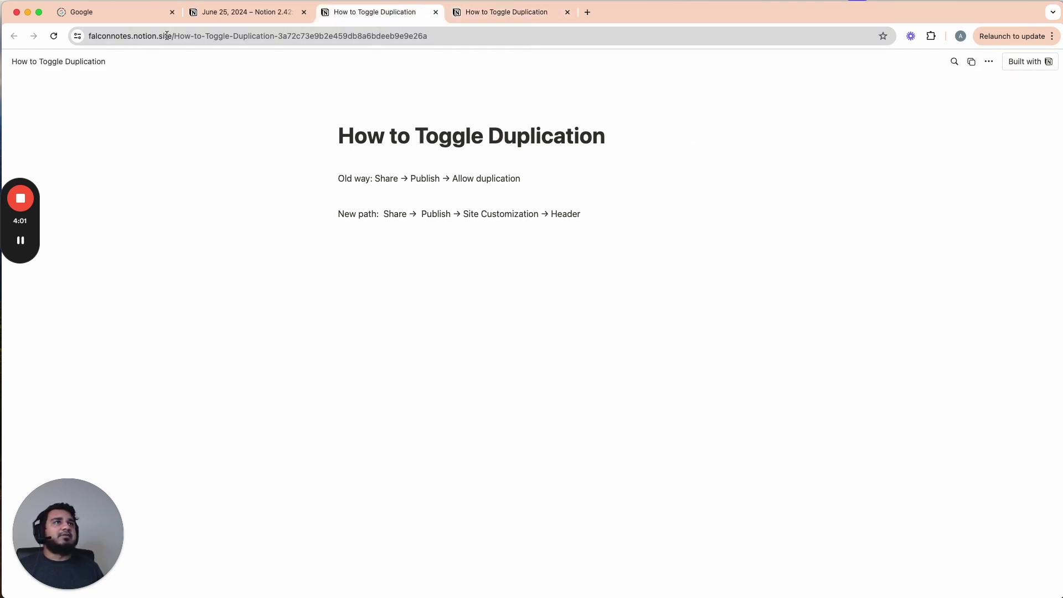
pyautogui.click(53, 36)
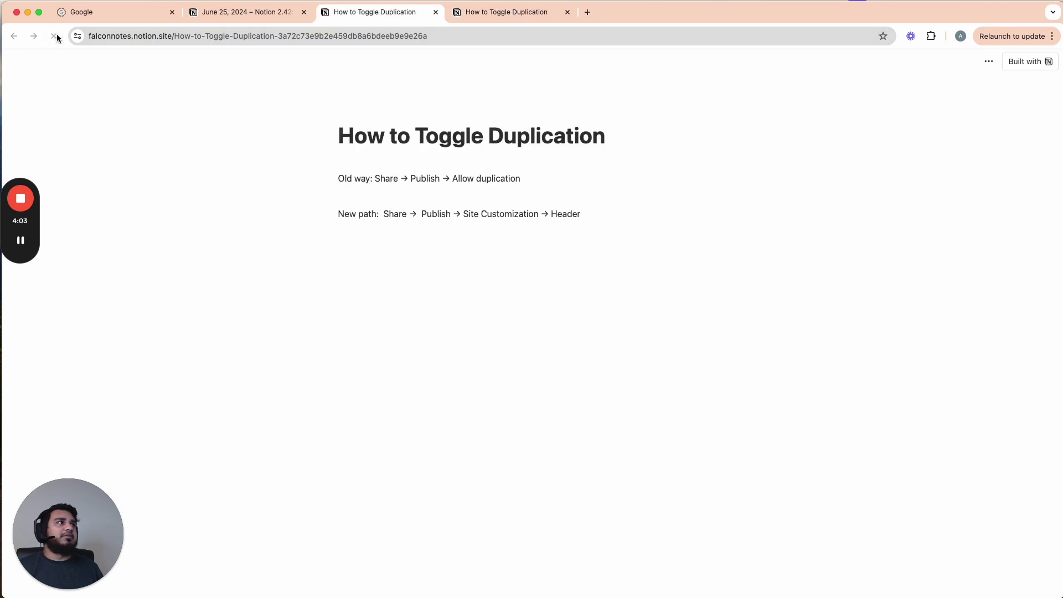
pyautogui.click(513, 15)
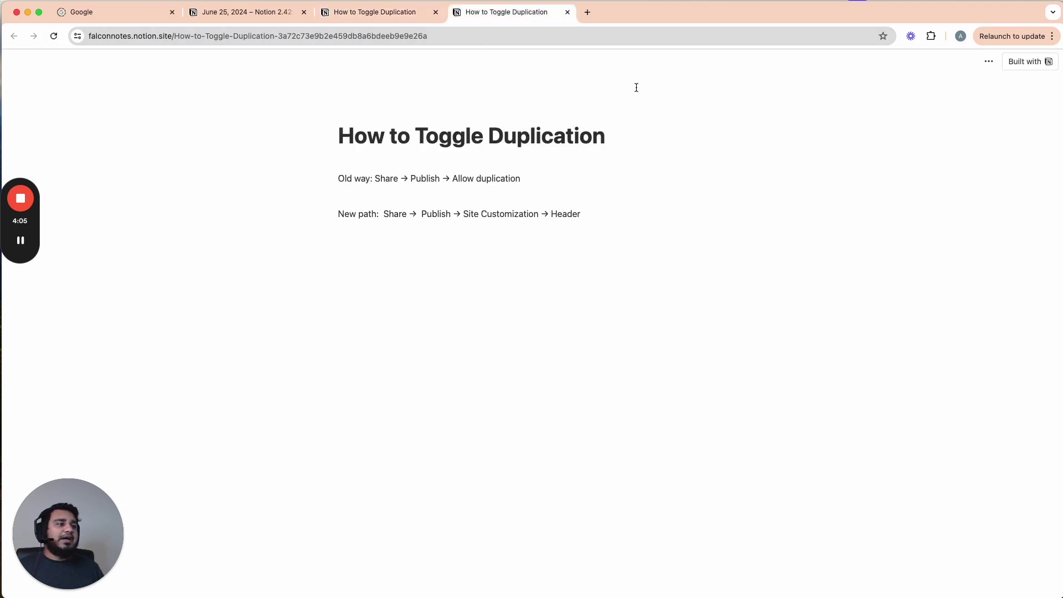
pyautogui.press('super+Tab')
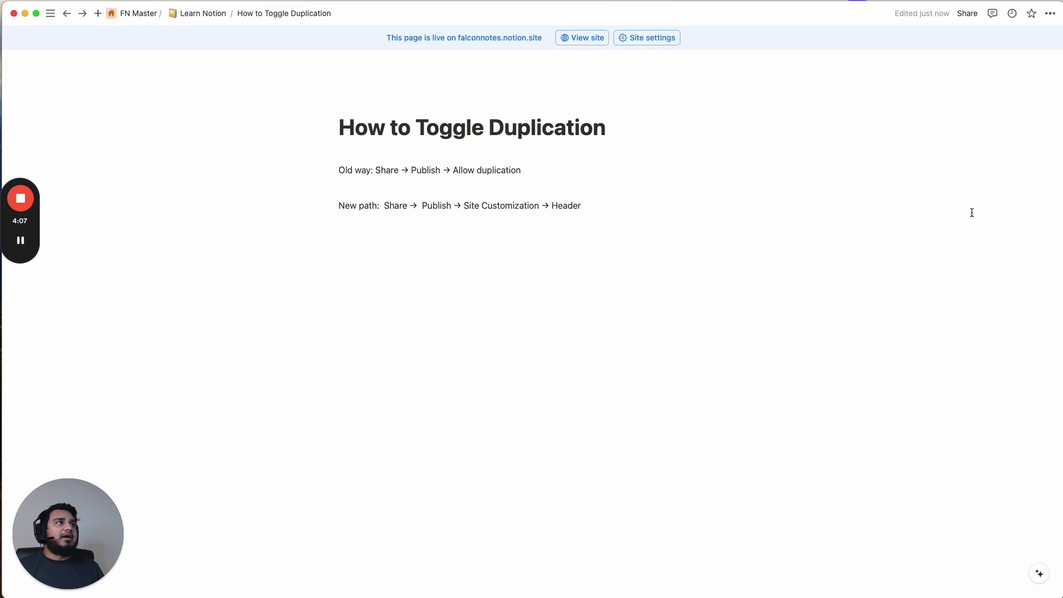
# Turn Breadcrumbs, Search and Duplicate as template back on in Header, publish, and view the site.
pyautogui.click(967, 15)
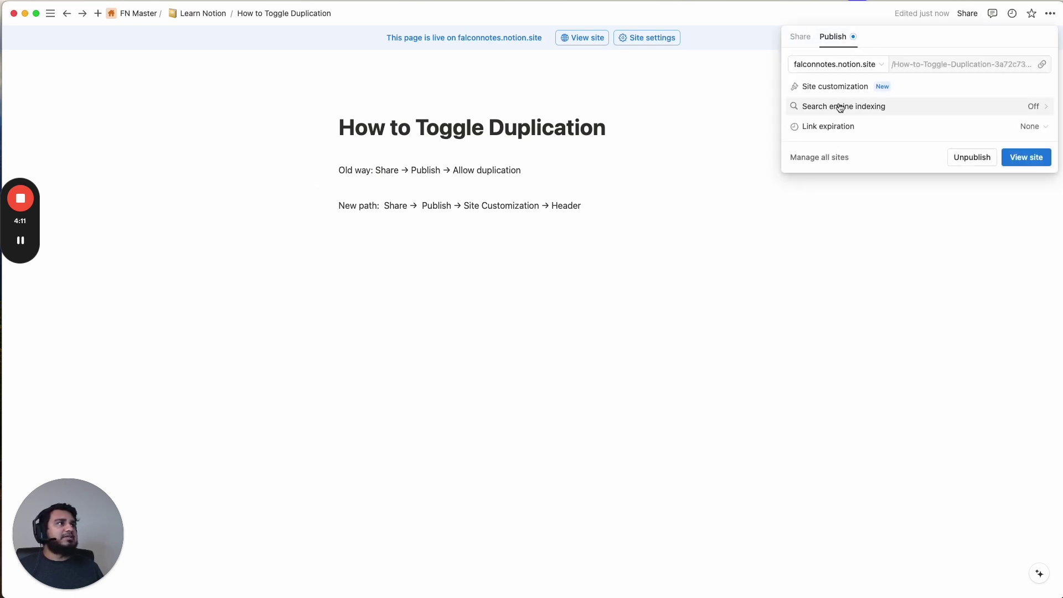
pyautogui.click(838, 87)
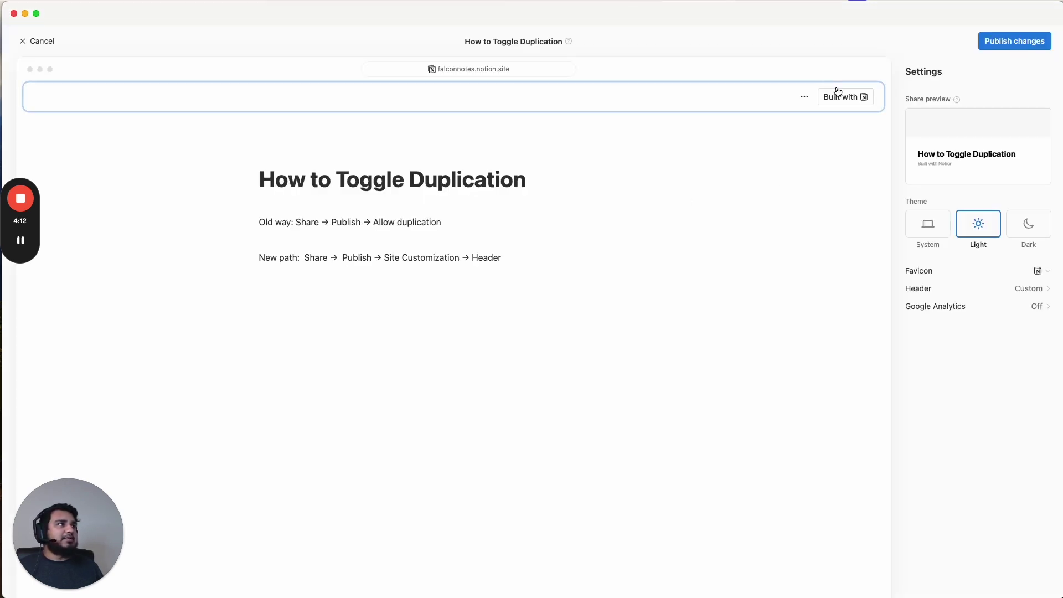
pyautogui.click(939, 292)
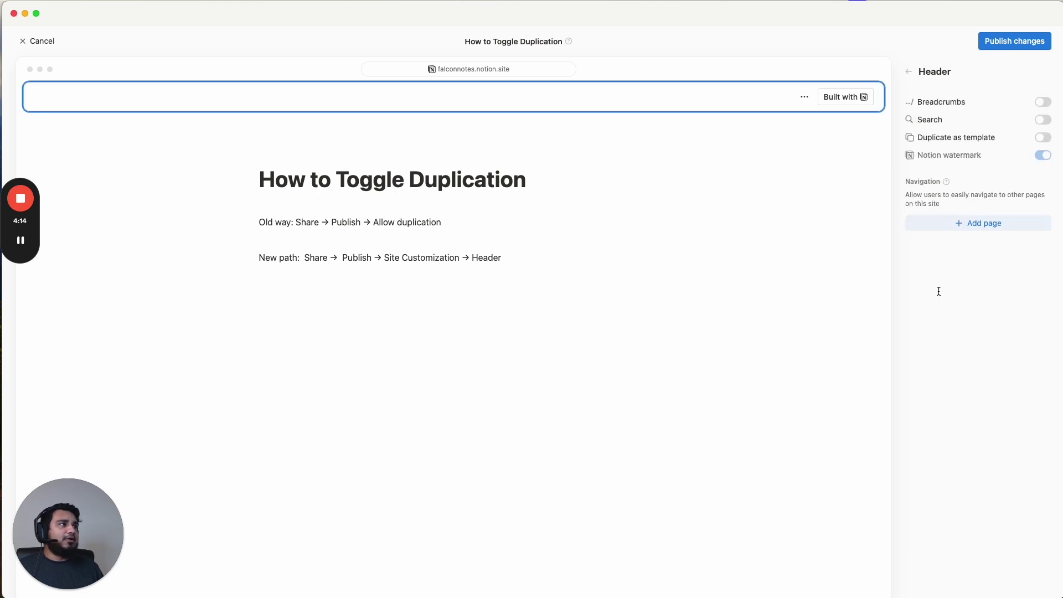
pyautogui.click(1044, 102)
pyautogui.click(1043, 120)
pyautogui.click(1043, 138)
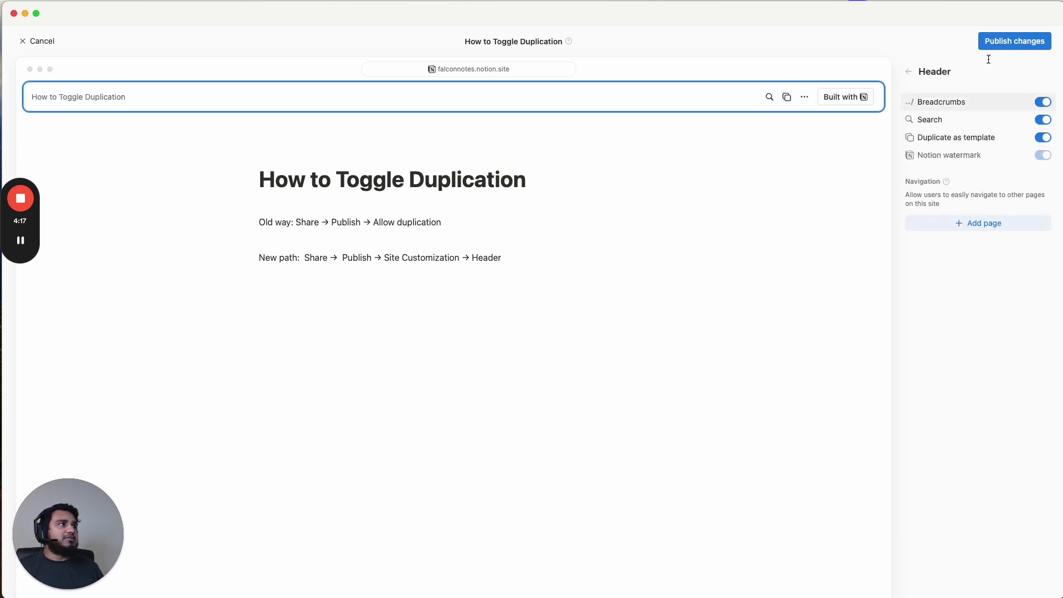
pyautogui.click(1022, 47)
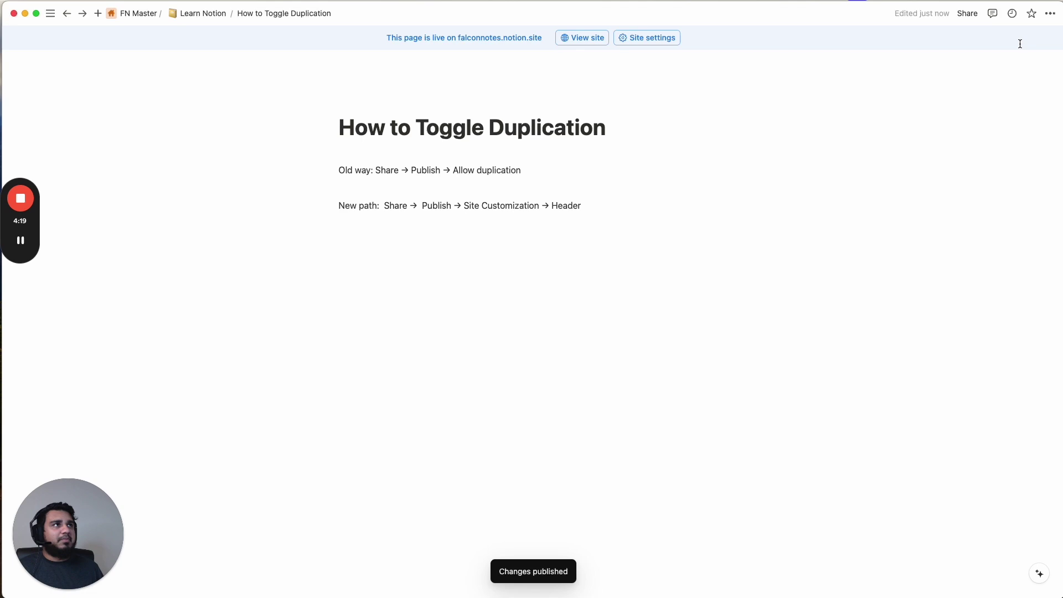
pyautogui.click(580, 39)
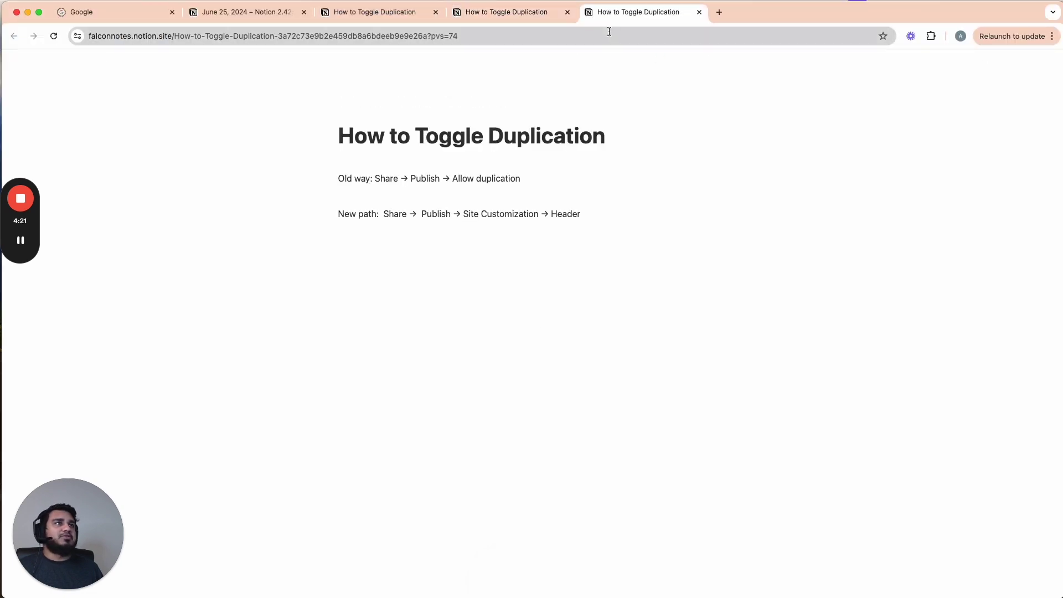